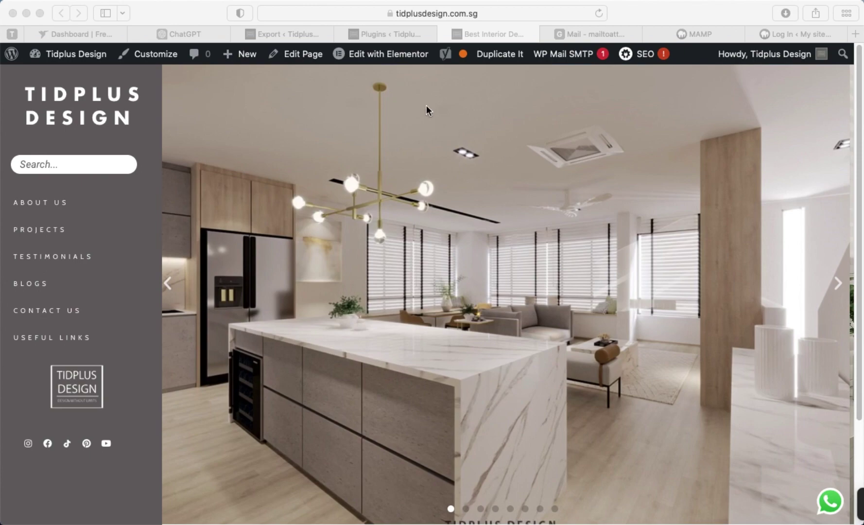
Search the live site's Add New plugins for 'all in one migration'
click(394, 34)
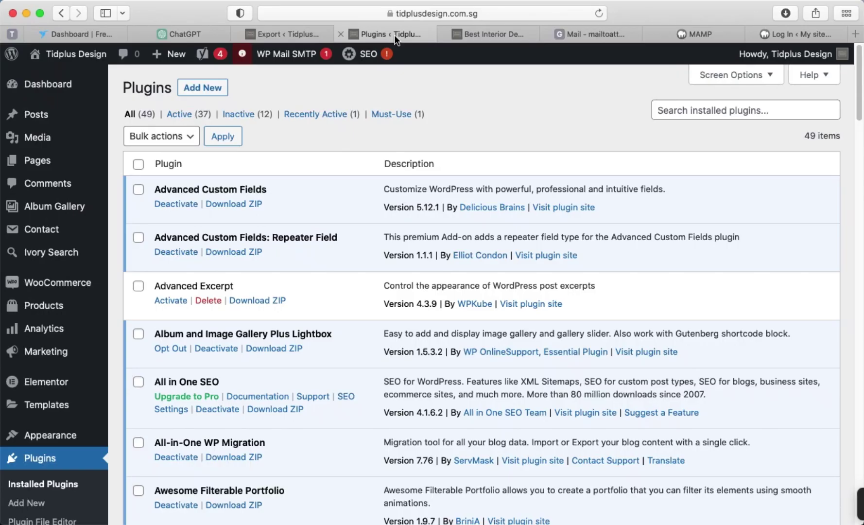
click(213, 88)
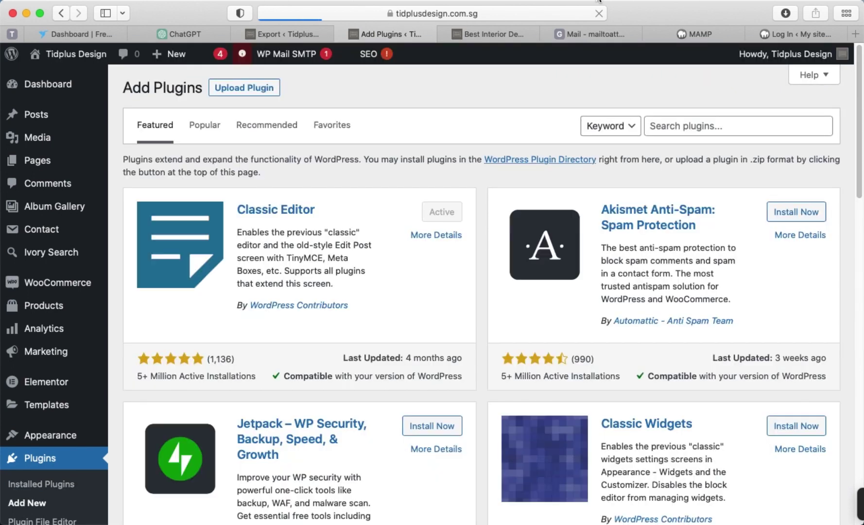
click(656, 130)
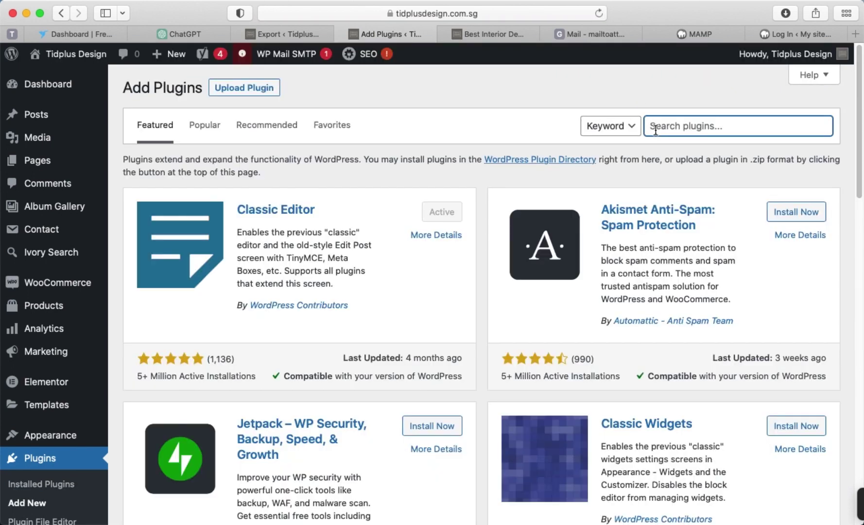
key(BackSpace)
text(all in m)
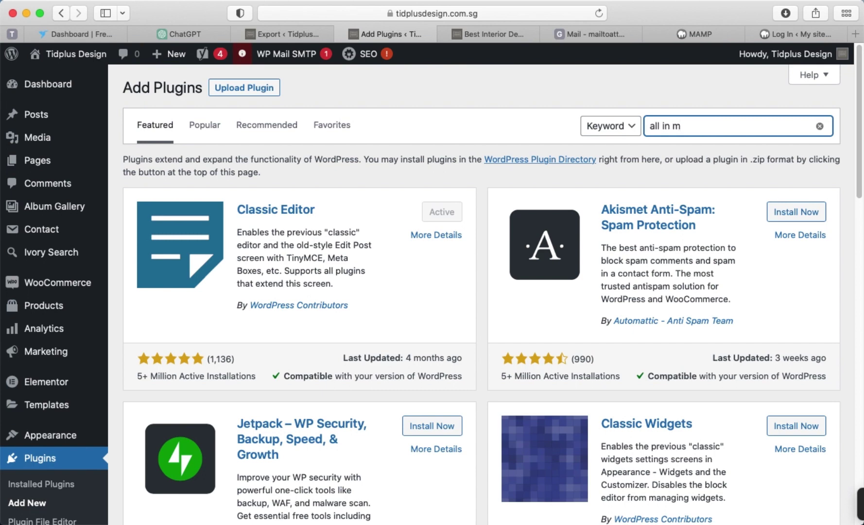
key(BackSpace)
text(one migration)
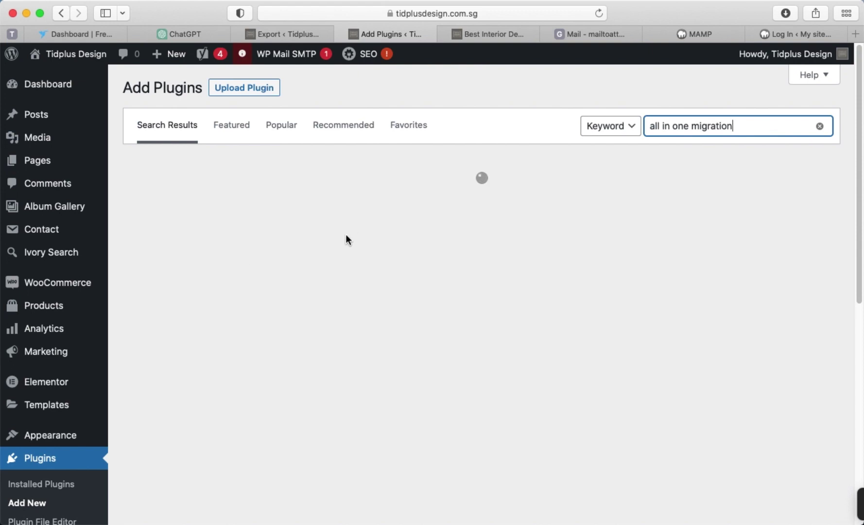
Open the All-in-One WP Migration Export page
scroll(71, 324, down, 3)
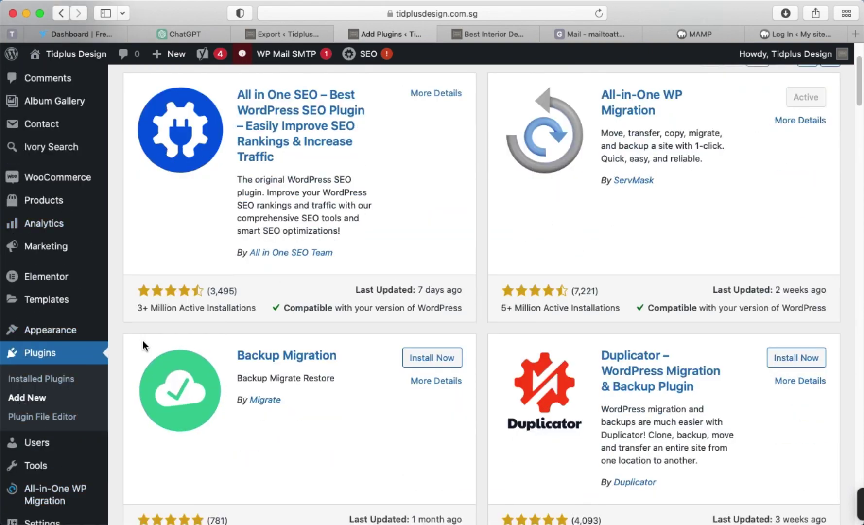
scroll(72, 501, down, 1)
mouse_move(59, 486)
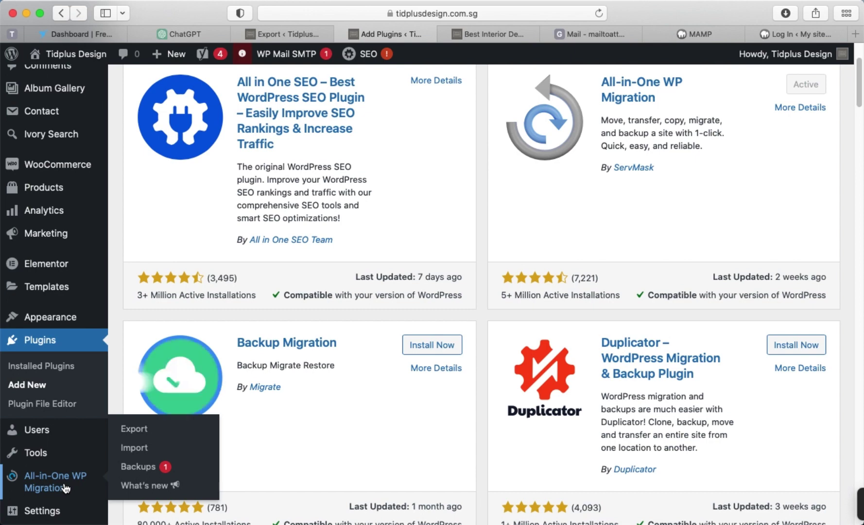
click(139, 433)
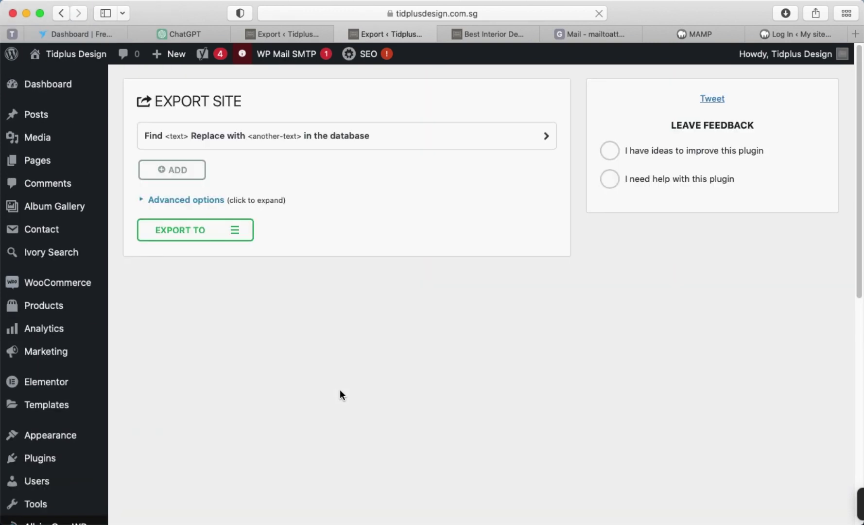
Export the live site to a .wpress file and download it, checking download progress
click(234, 234)
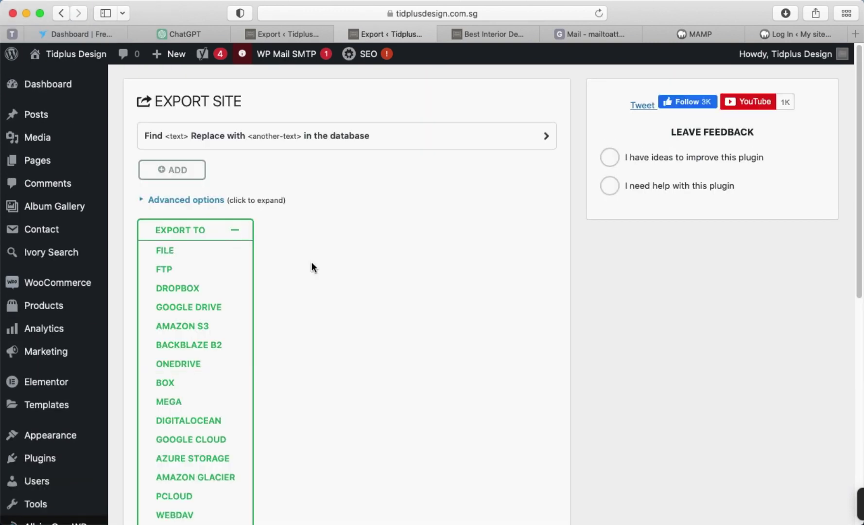
click(218, 252)
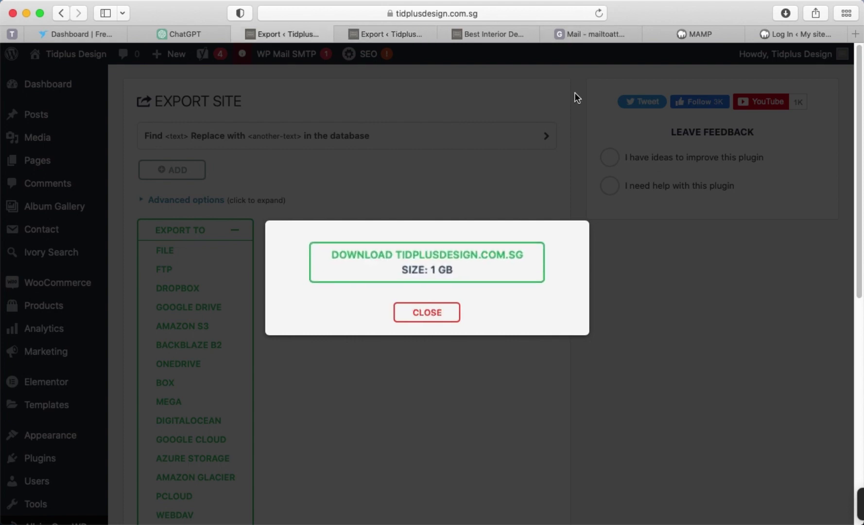
click(437, 261)
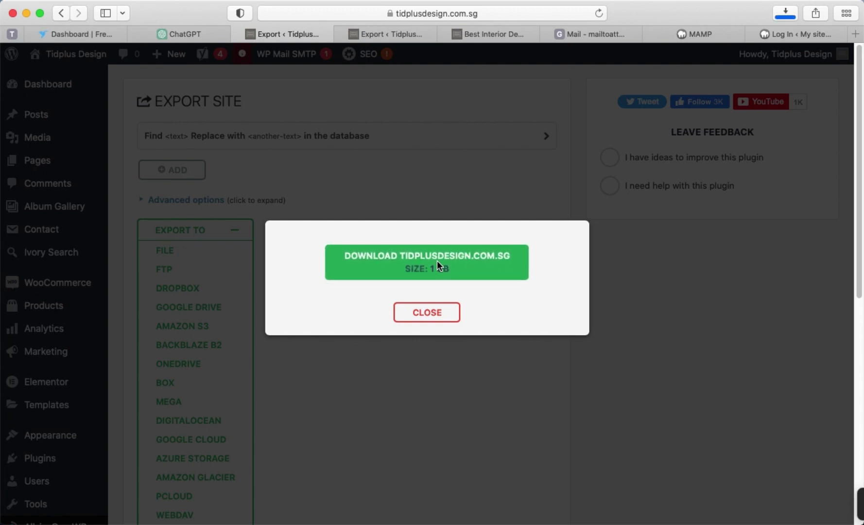
click(785, 16)
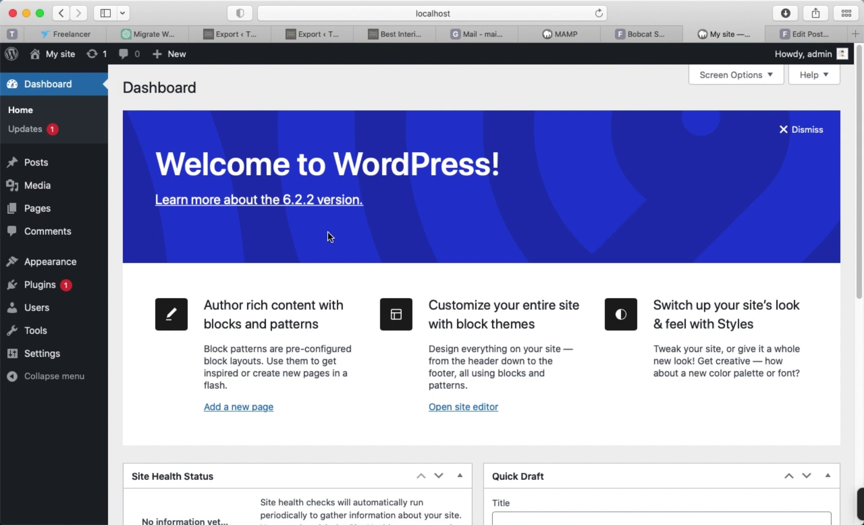
Open the localhost Add Plugins upload panel, then switch to the migration article
mouse_move(55, 292)
click(141, 305)
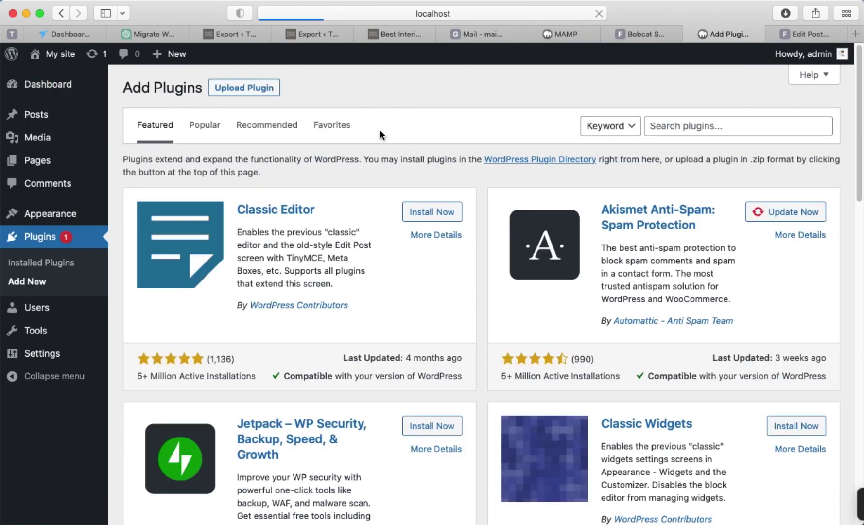
click(257, 95)
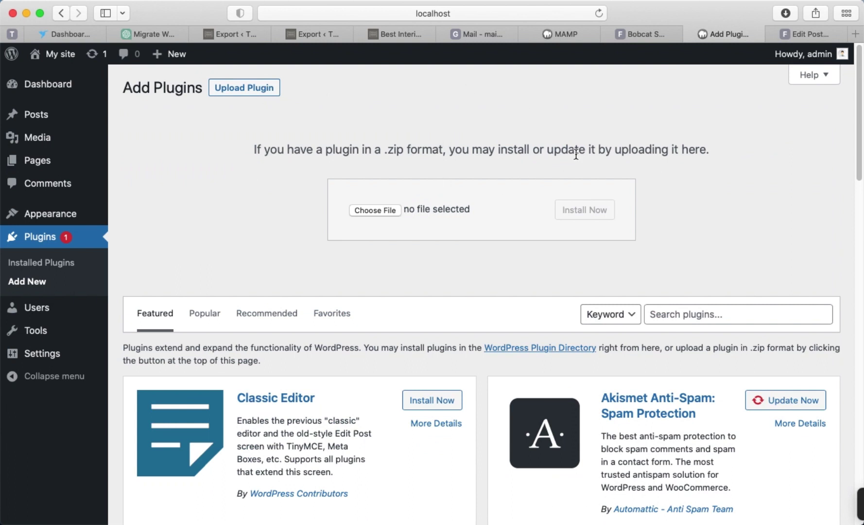
click(638, 29)
Try the article's all-in-one-wp-migration-6.7 download, cancel it, and return to Add Plugins
scroll(491, 204, down, 5)
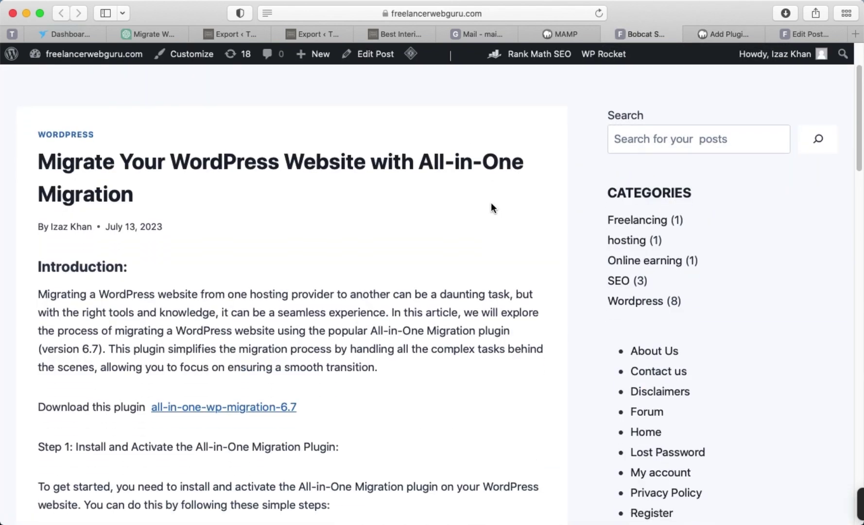
scroll(486, 191, up, 5)
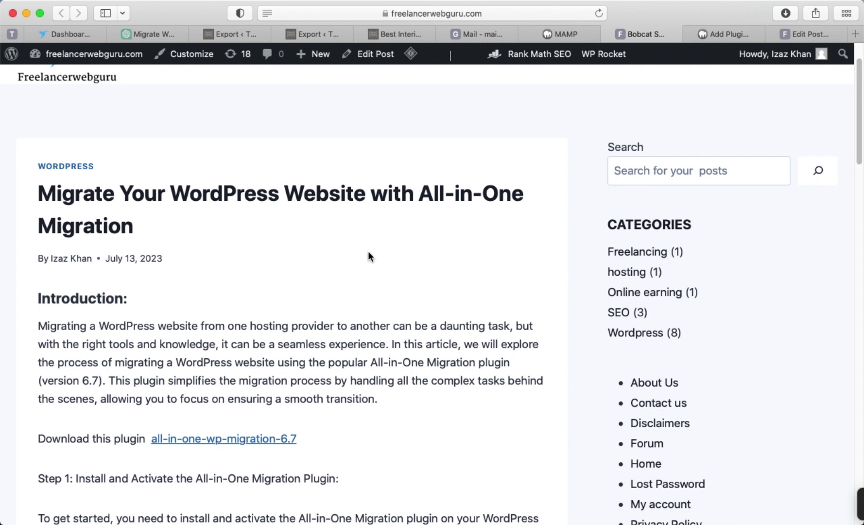
scroll(355, 267, down, 3)
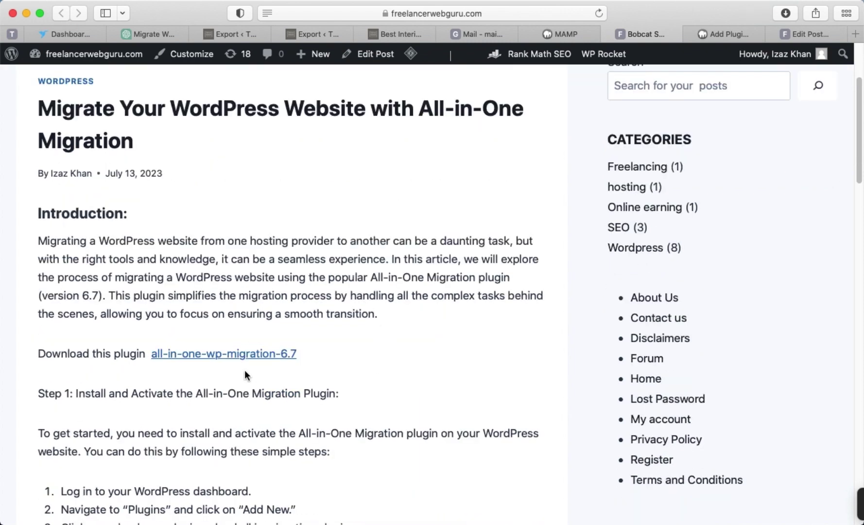
click(215, 358)
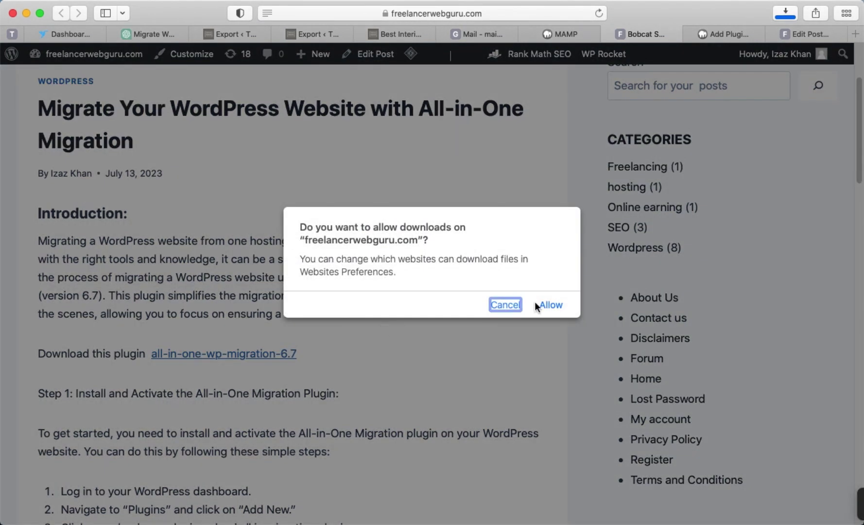
click(499, 307)
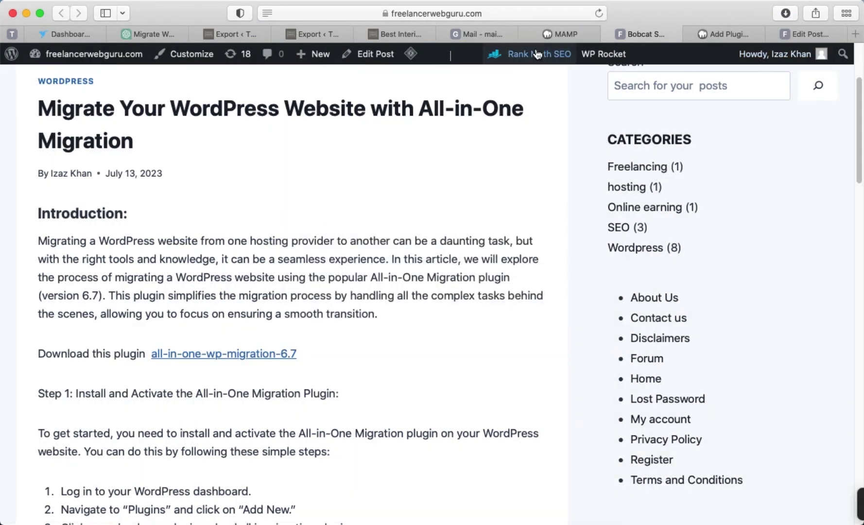
click(719, 34)
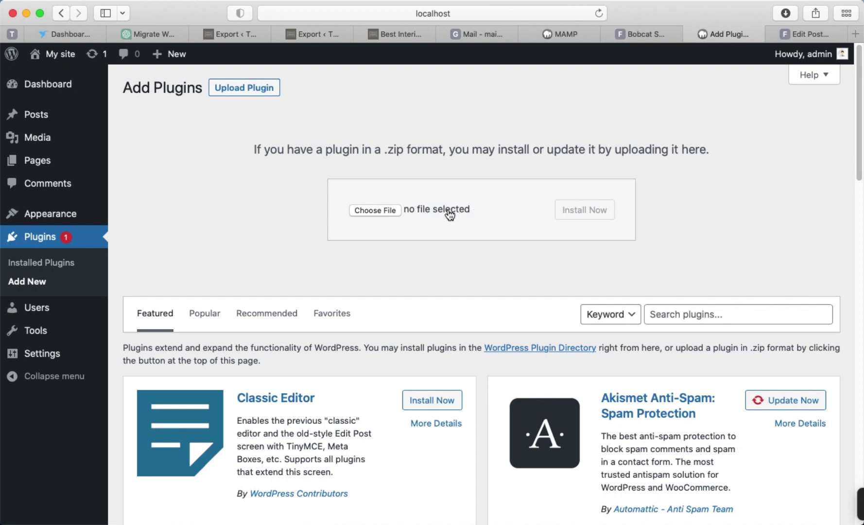
Upload, install and activate all-in-one-wp-migration-6.7.zip, then view its Backups page
click(376, 210)
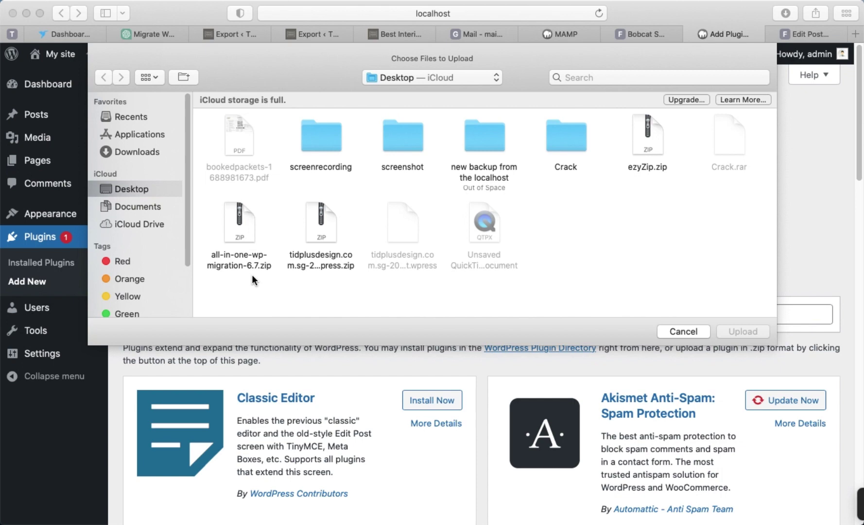
click(241, 235)
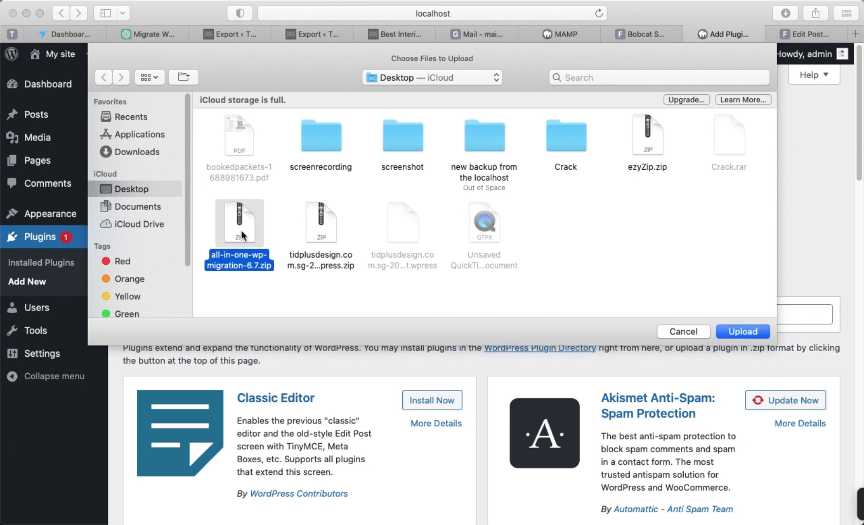
click(748, 331)
click(600, 209)
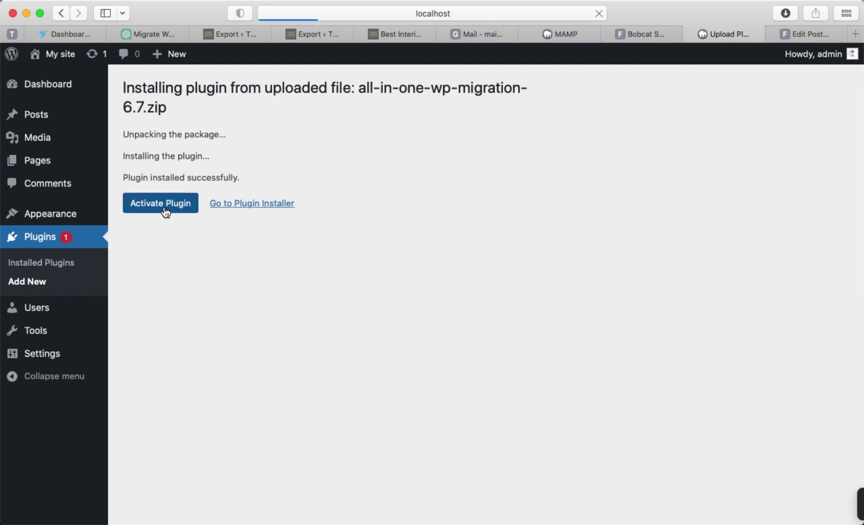
click(164, 206)
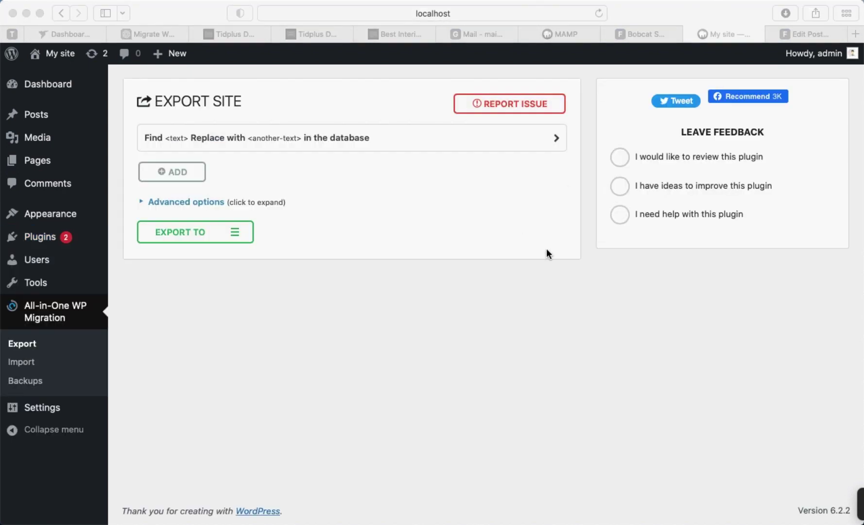
click(53, 313)
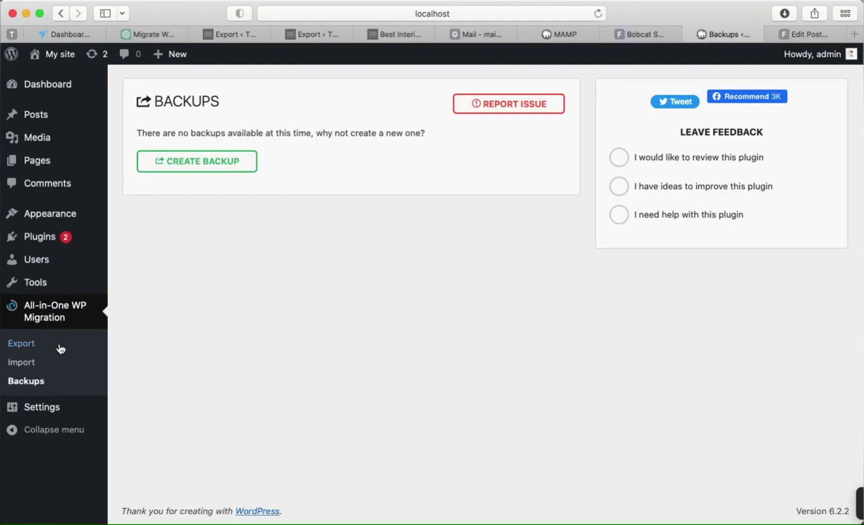
click(51, 381)
click(785, 13)
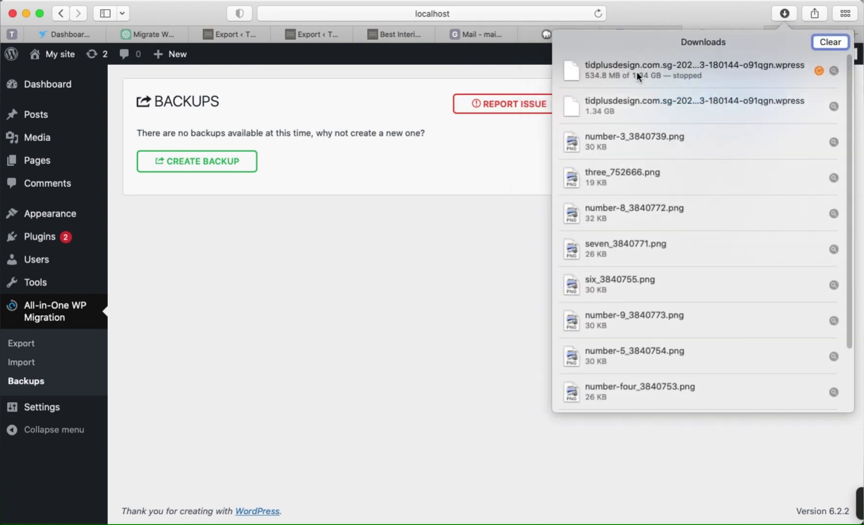
click(483, 290)
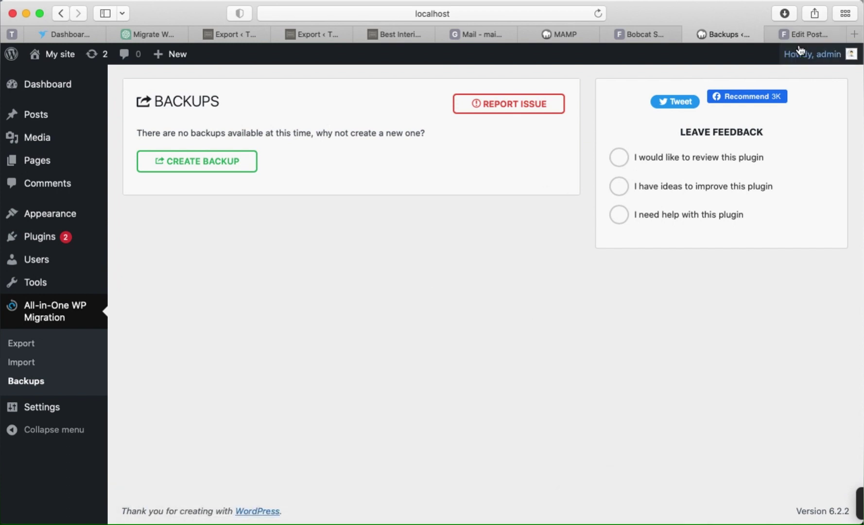
Show the downloaded tidplusdesign .wpress backup in Finder's Downloads folder
click(785, 13)
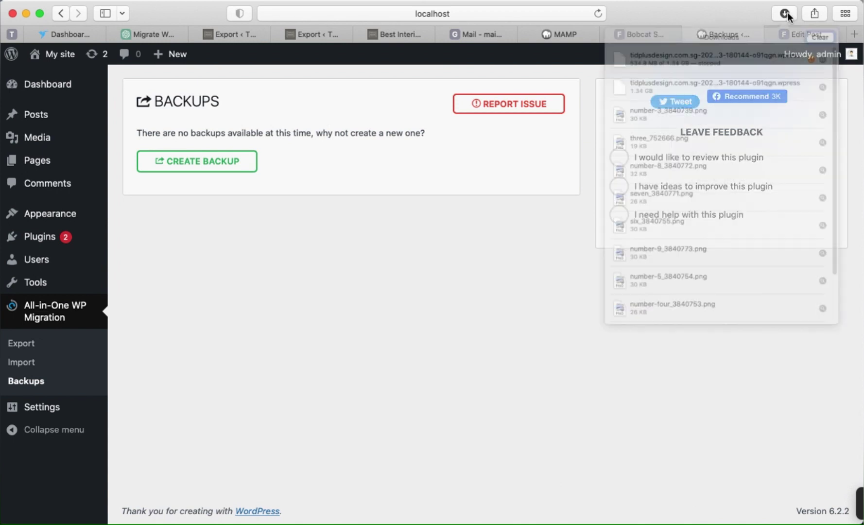
click(794, 98)
right_click(795, 97)
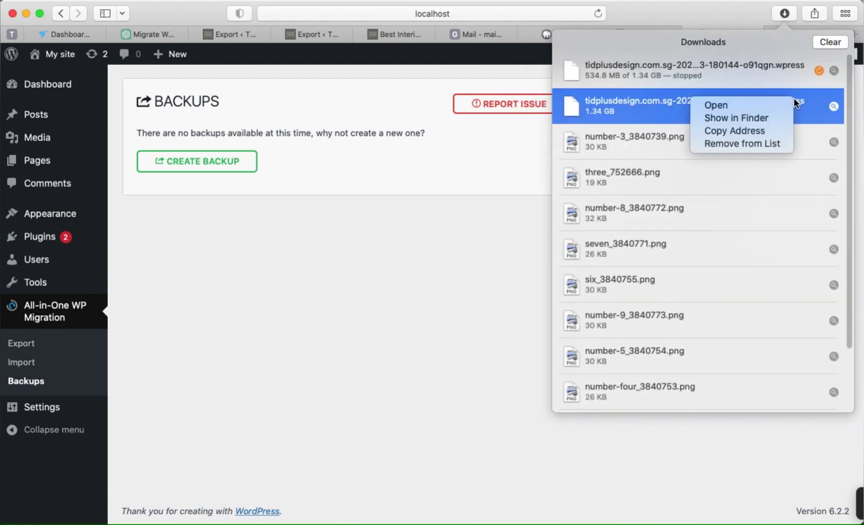
click(752, 118)
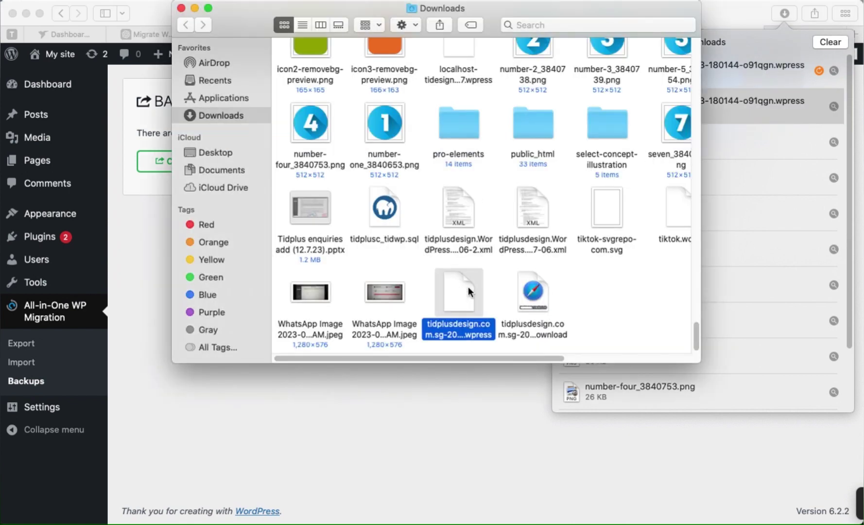
right_click(470, 292)
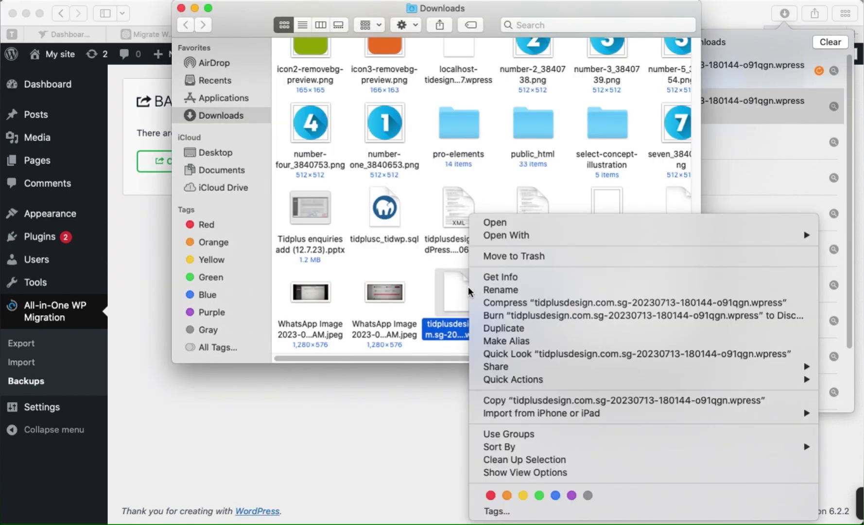
Copy the .wpress backup and open htdocs/mysite/wp-content/ai1wm-backups
click(515, 400)
click(392, 404)
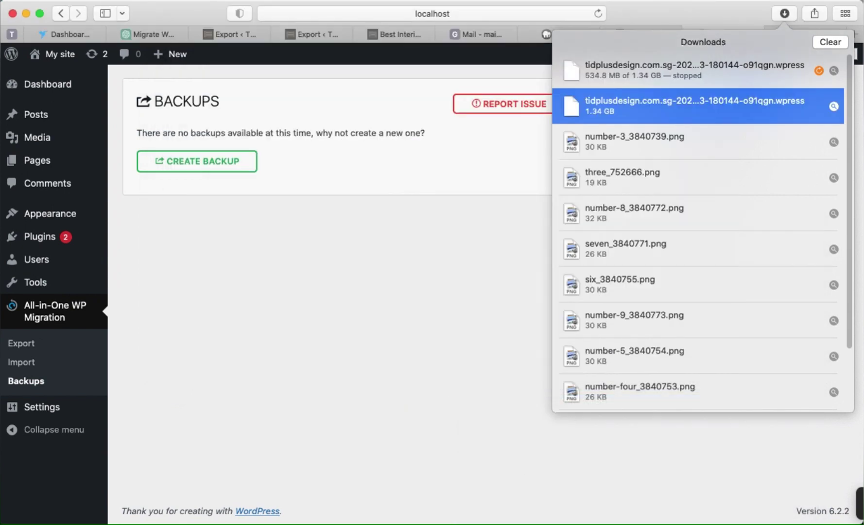
click(639, 503)
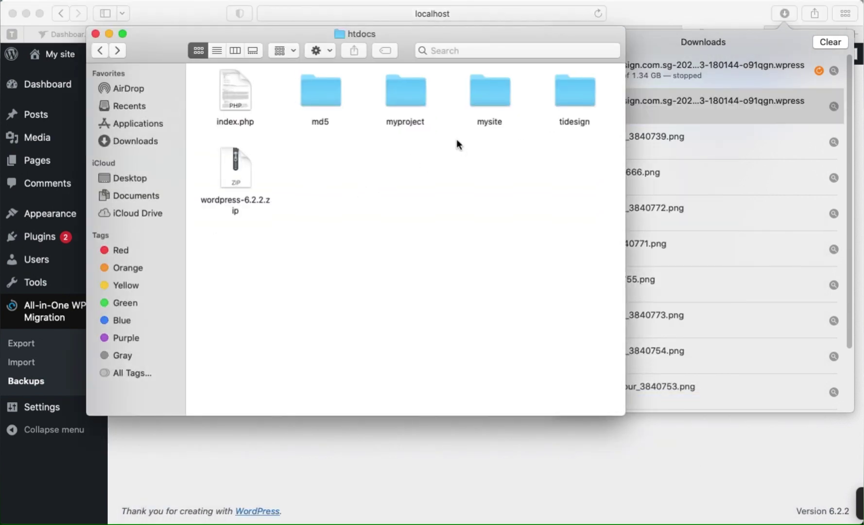
double_click(502, 96)
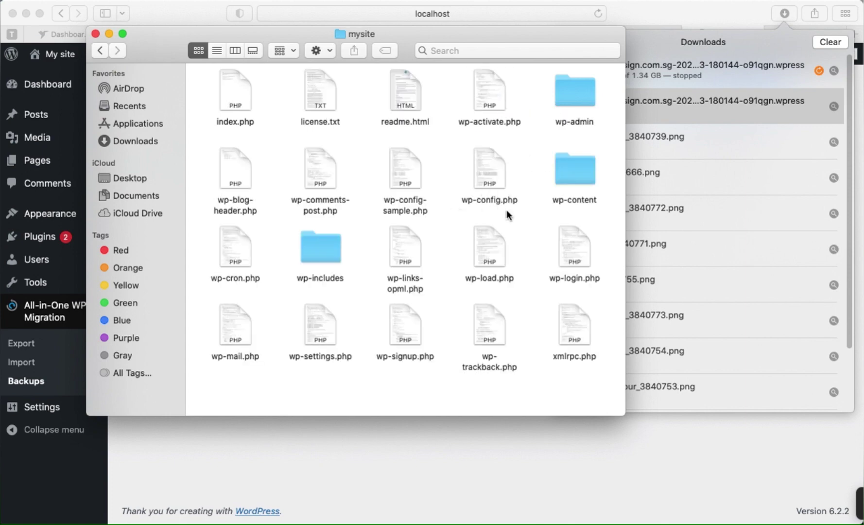
double_click(582, 179)
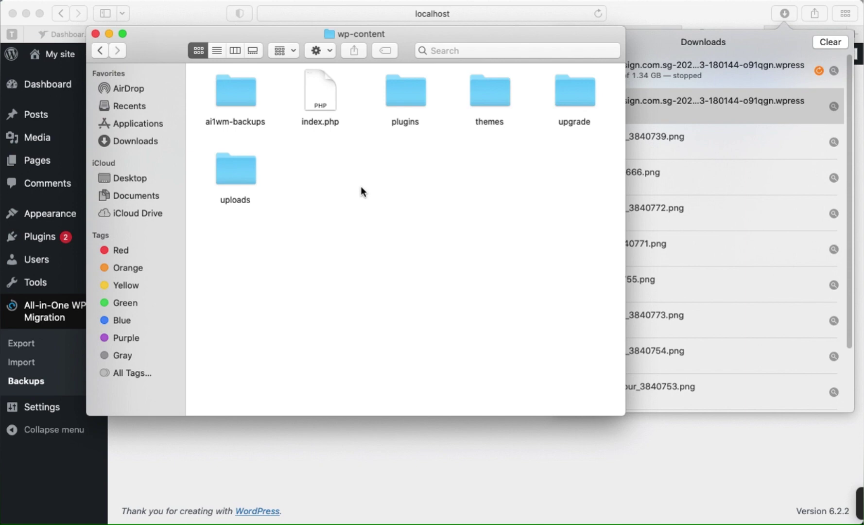
double_click(240, 99)
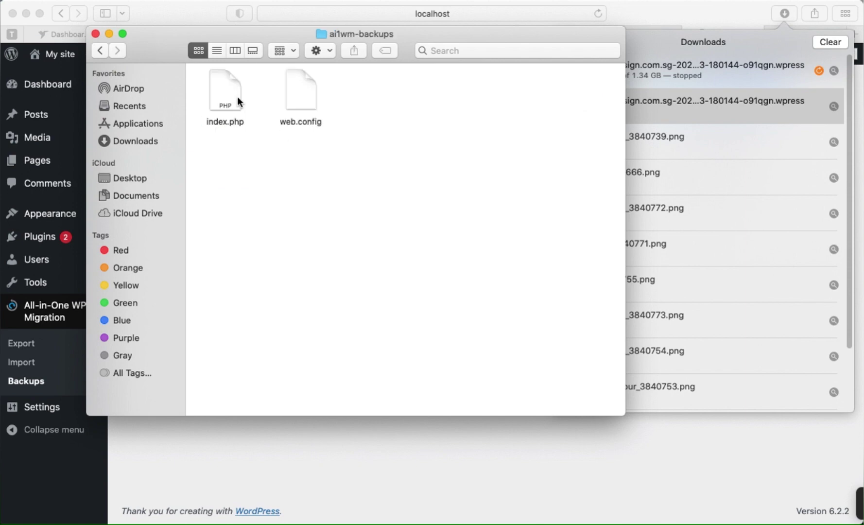
Paste the backup into ai1wm-backups and return to the WordPress Backups page
right_click(377, 129)
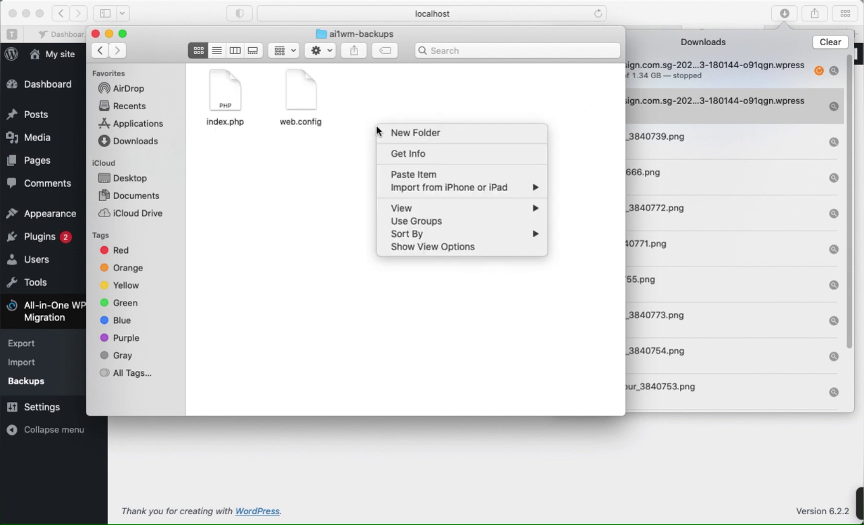
click(450, 176)
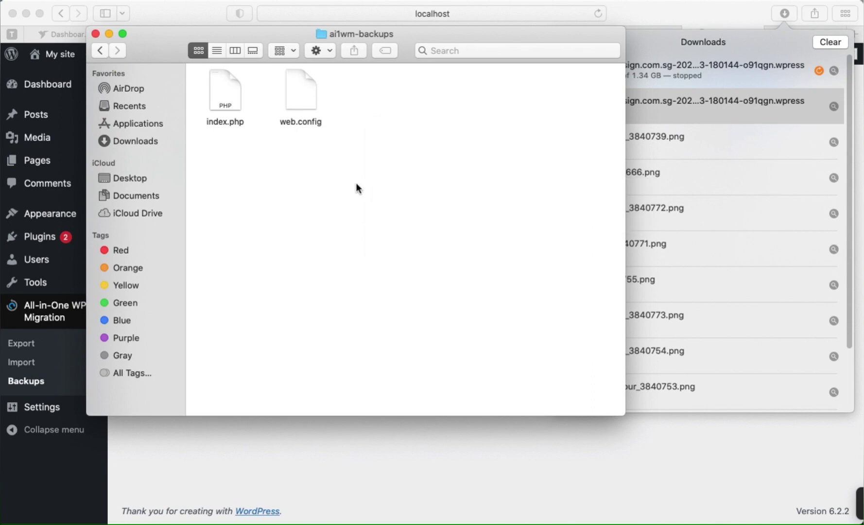
click(109, 33)
click(149, 245)
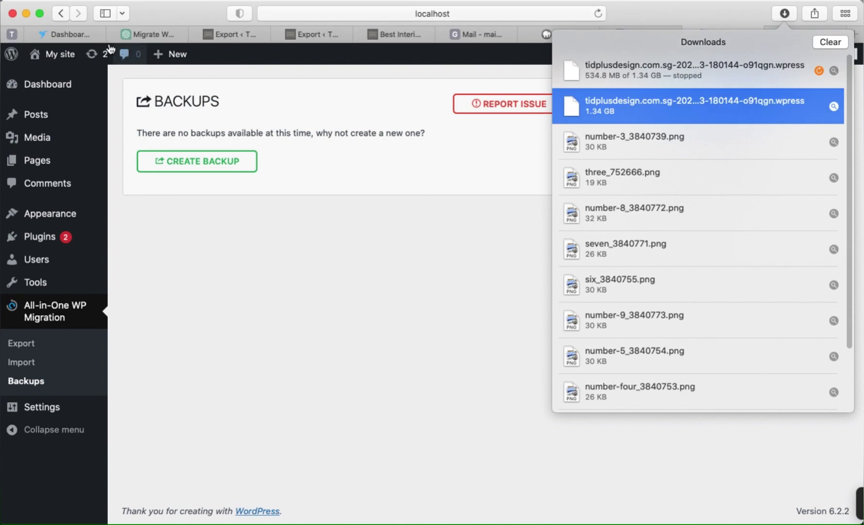
Reload Backups, attempt restoring the 1.25 GB backup, and dismiss the 512 MB limit error
click(598, 14)
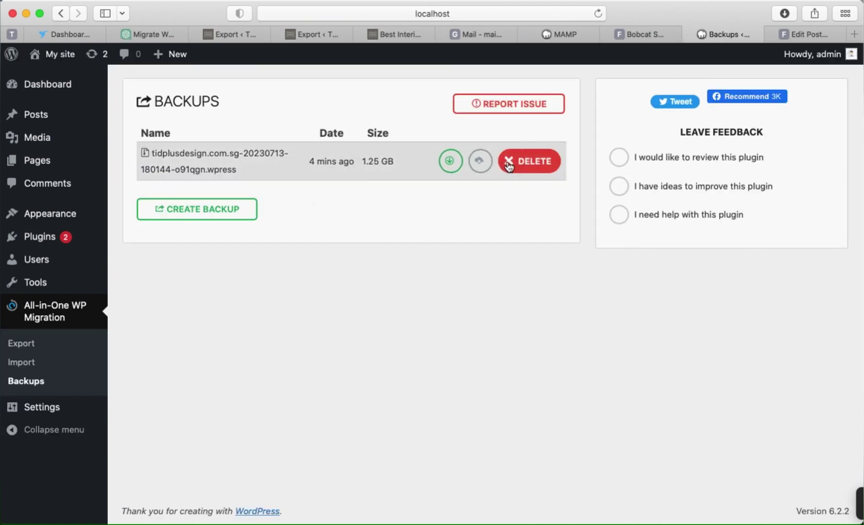
click(478, 163)
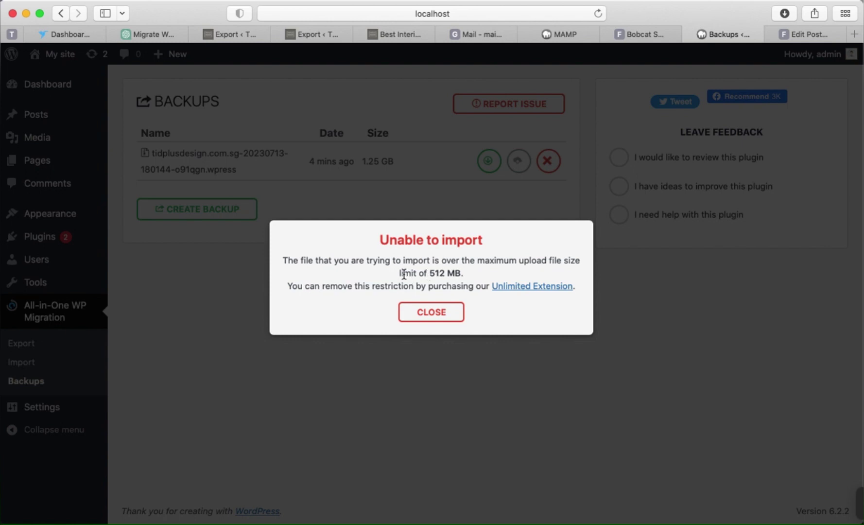
drag(400, 273, 466, 278)
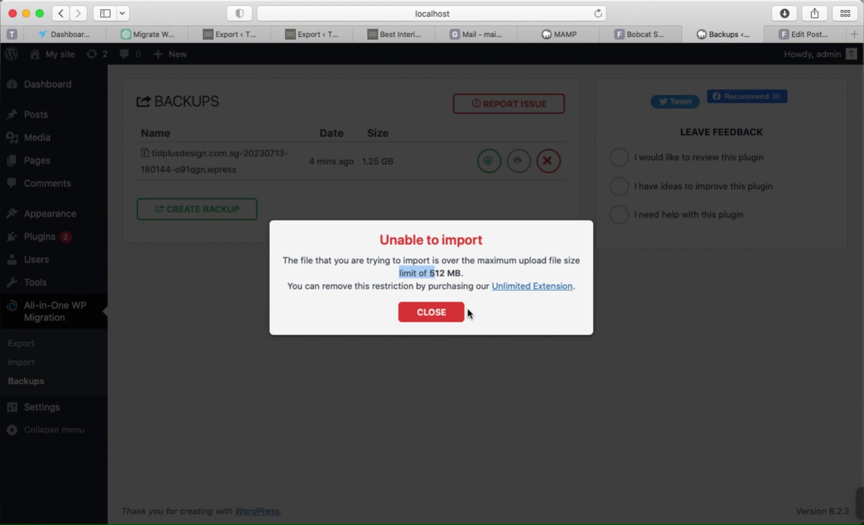
click(437, 316)
In the Plugin File Editor, select All-in-One WP Migration and open constants.php
mouse_move(87, 249)
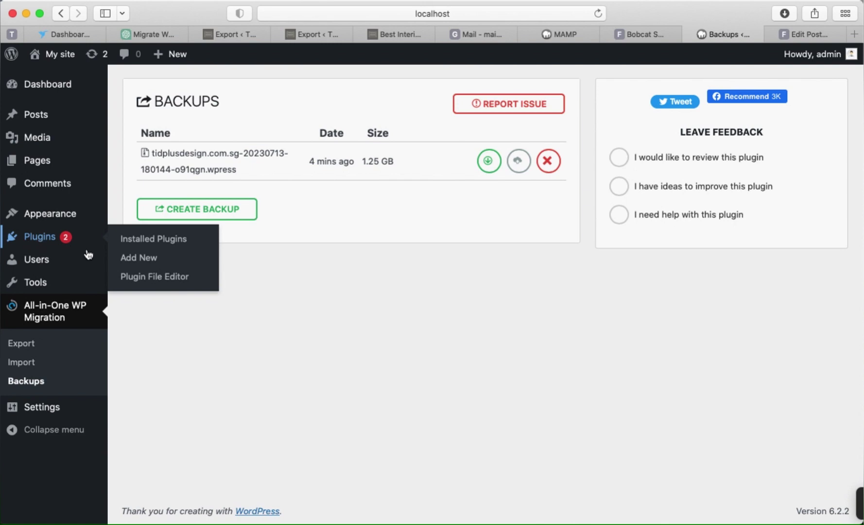
click(157, 279)
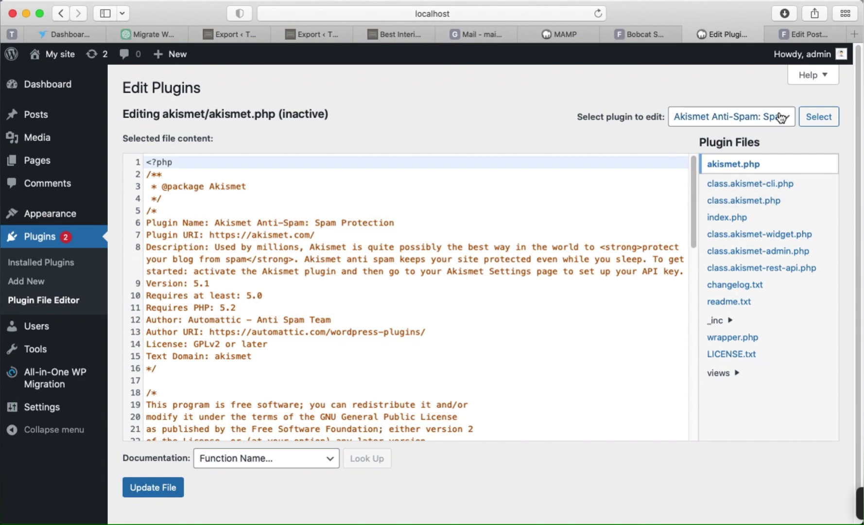
click(781, 118)
click(743, 130)
click(819, 118)
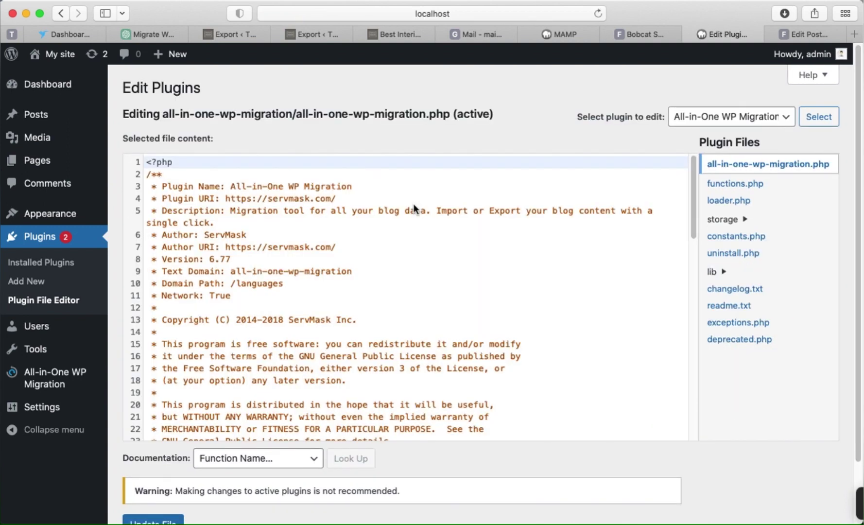
click(754, 238)
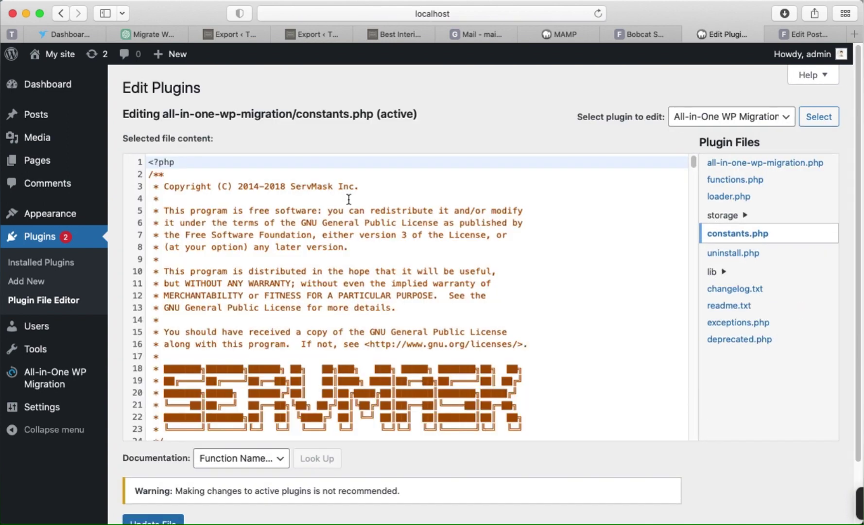
click(346, 190)
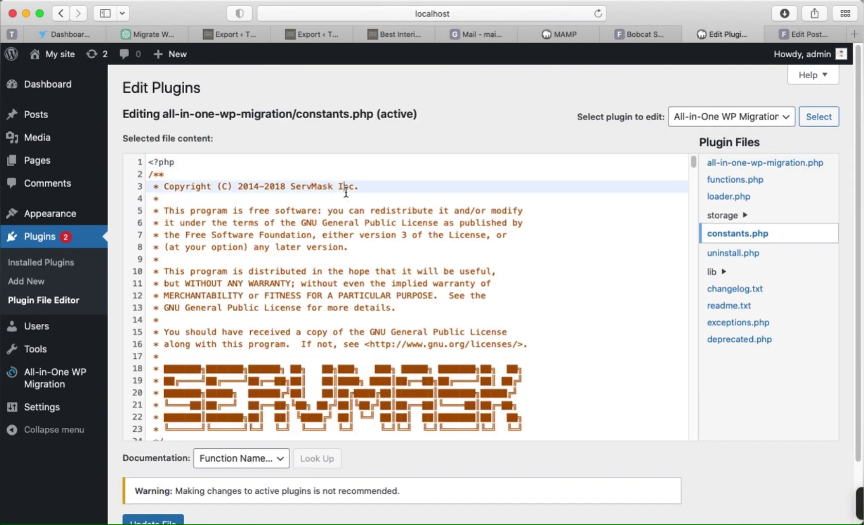
Find the max file size constant and change 2 << 28 to 12 << 28 on line 284
key(super+f)
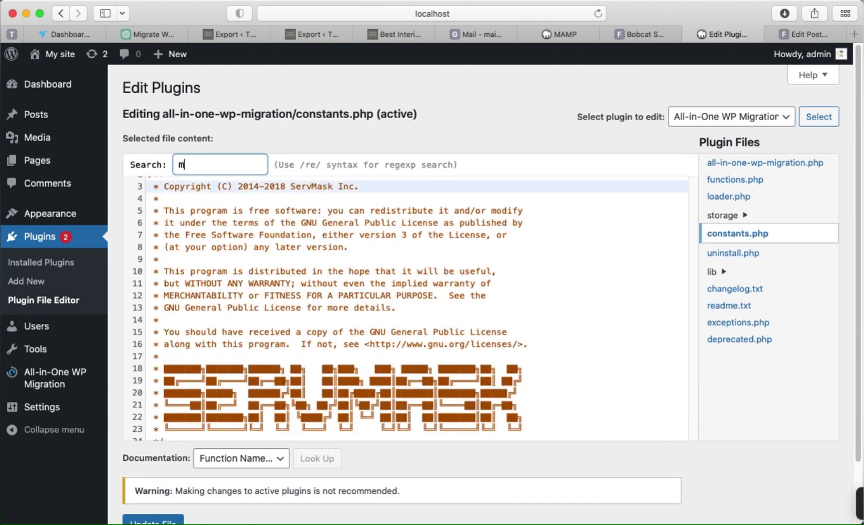
text(max file size)
key(Return)
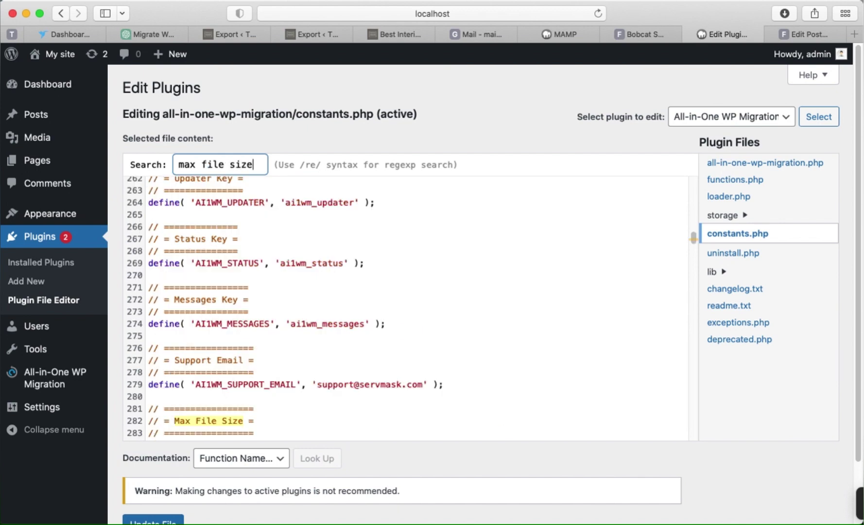
scroll(244, 397, down, 3)
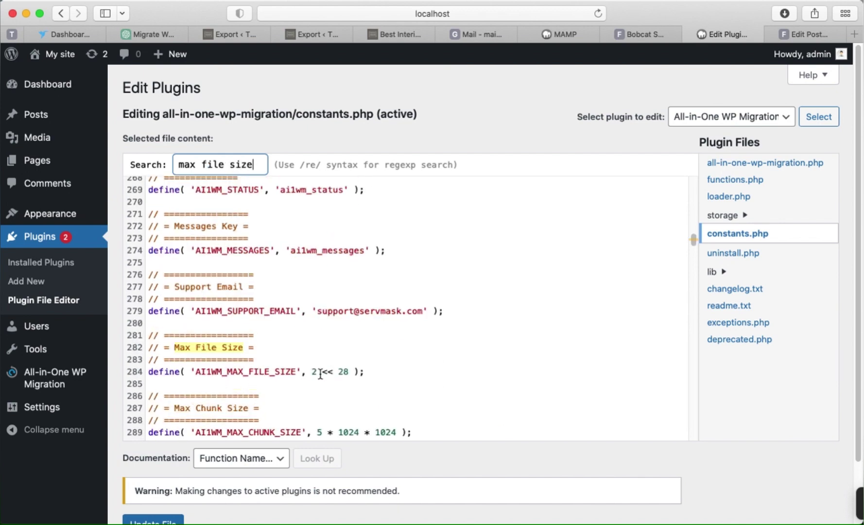
click(318, 372)
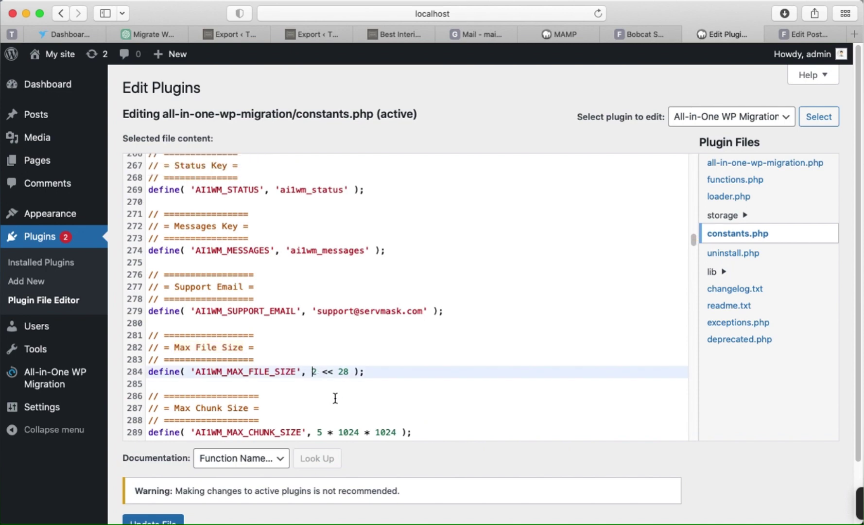
text(1)
drag(313, 371, 331, 372)
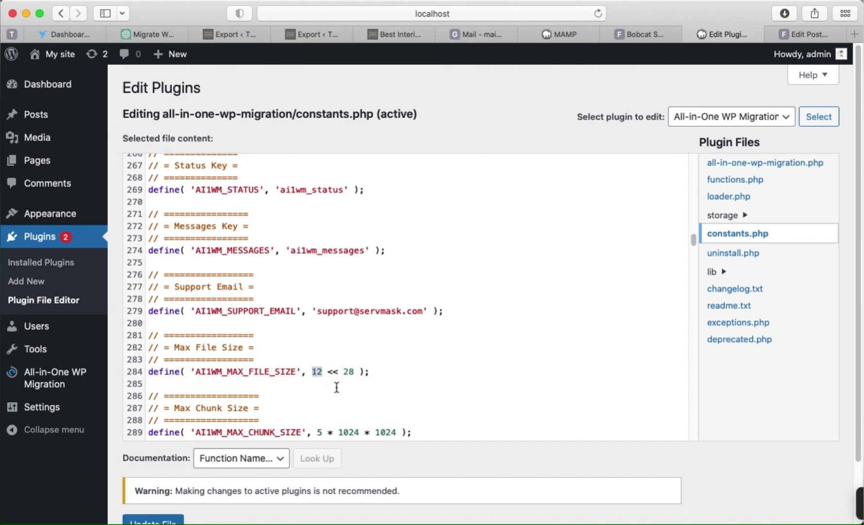
Save the edited constants.php with Update File
scroll(681, 450, down, 1)
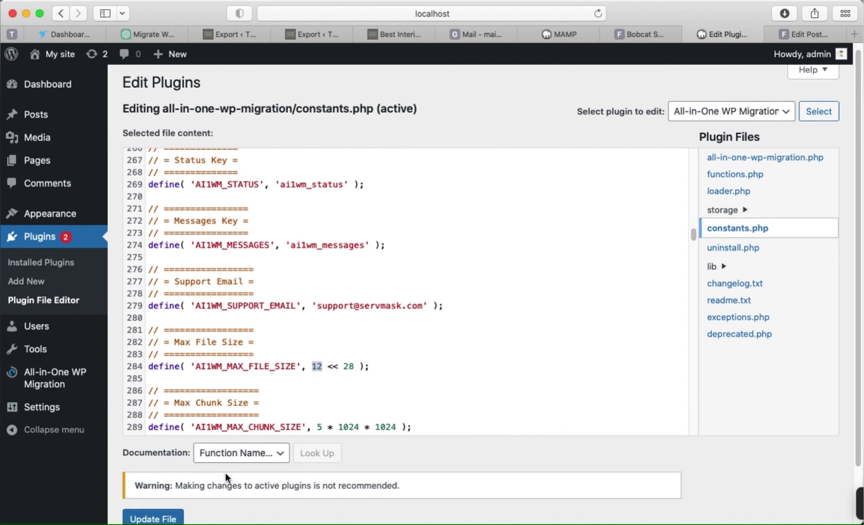
scroll(205, 486, down, 2)
click(162, 505)
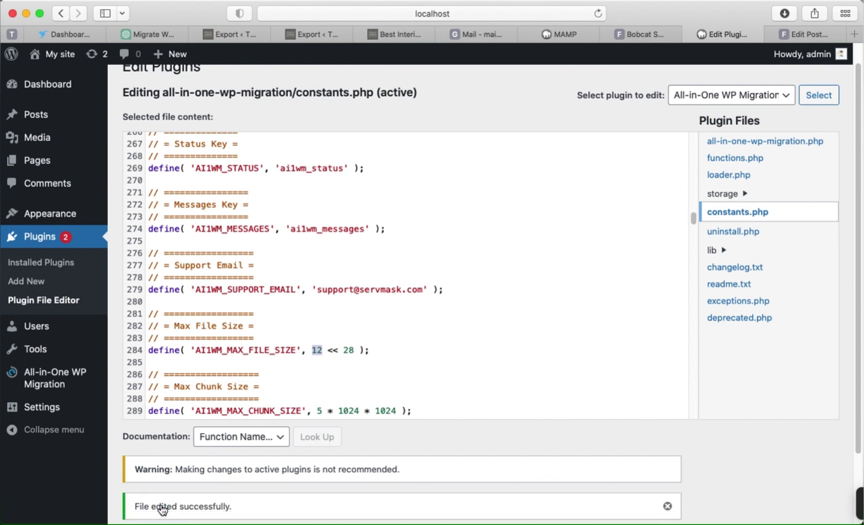
mouse_move(35, 374)
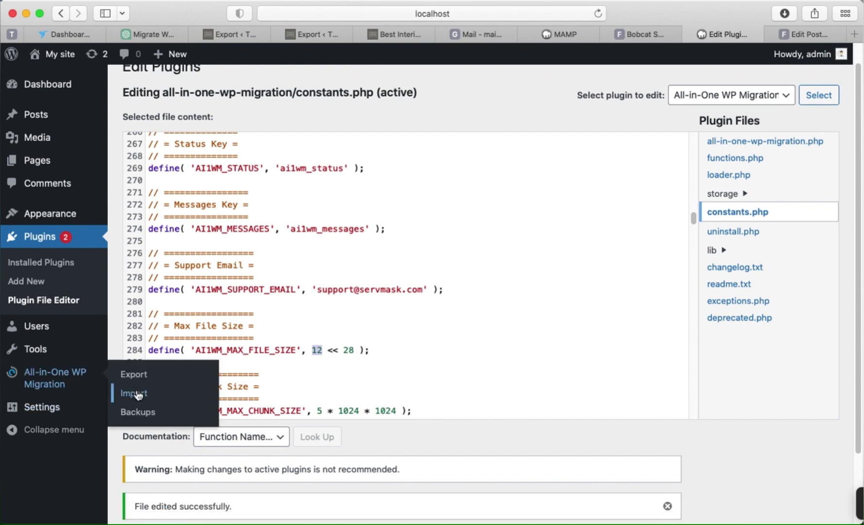
Restore the 1.25 GB tidplusdesign backup from the Backups list, confirm the overwrite, and reload the site
click(141, 413)
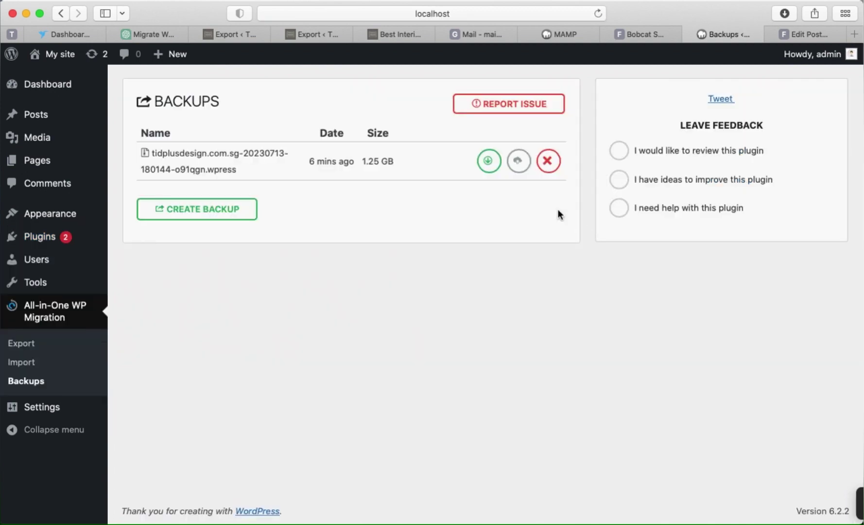
click(497, 163)
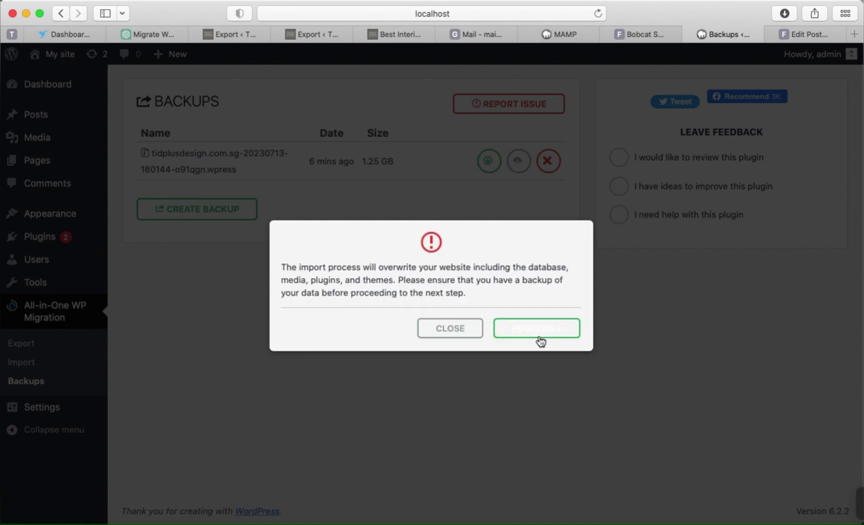
click(540, 330)
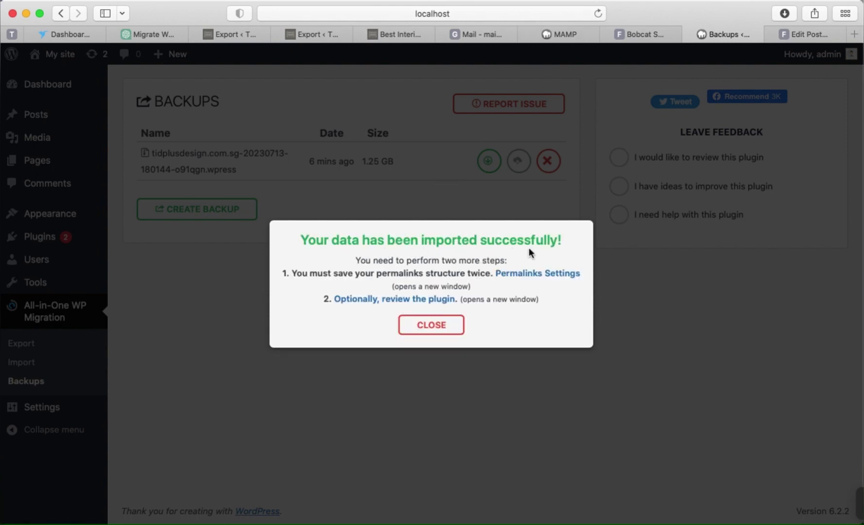
click(449, 325)
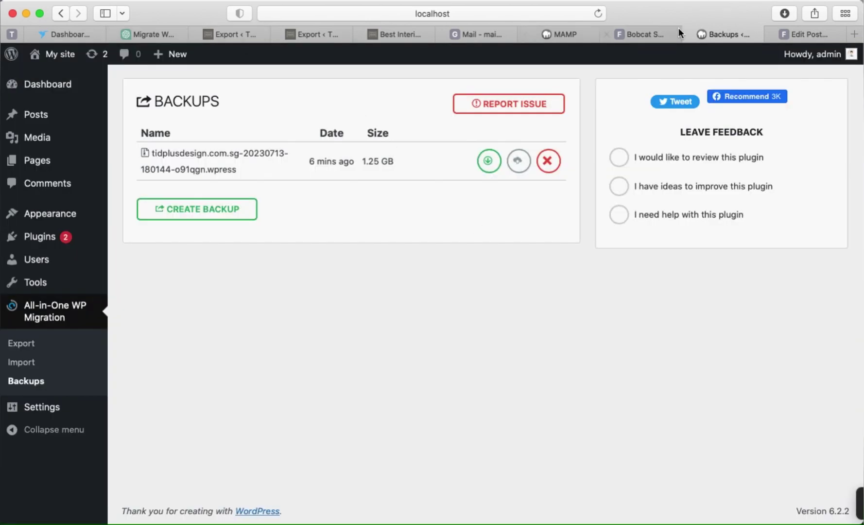
click(598, 14)
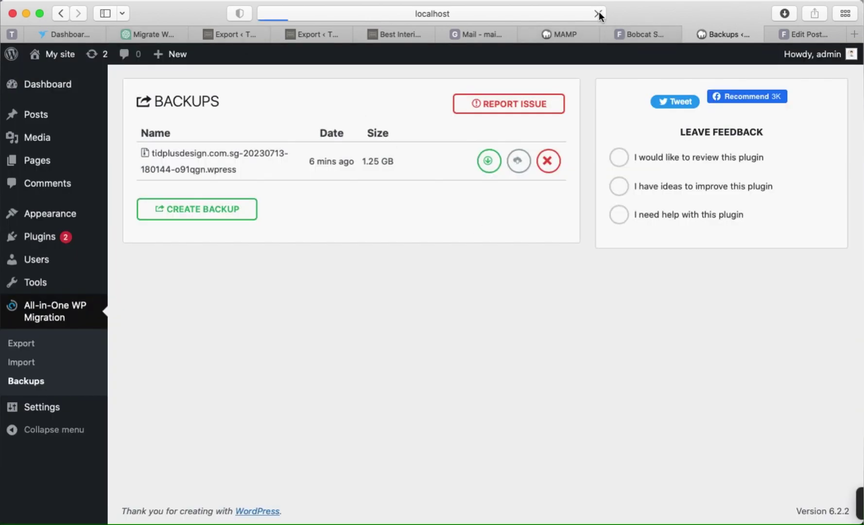